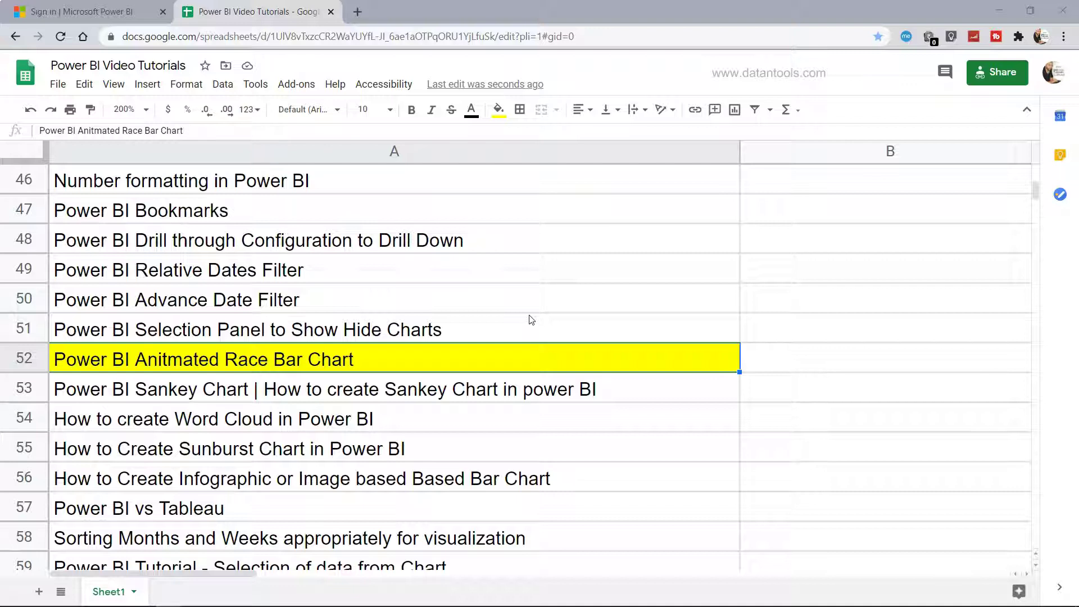
Step: Scroll the tutorial list and select the yellow 'Power BI Anitmated Race Bar Chart' entry in A52
{"action": "scroll", "coordinate": [531, 320], "scroll_direction": "up", "scroll_amount": 6}
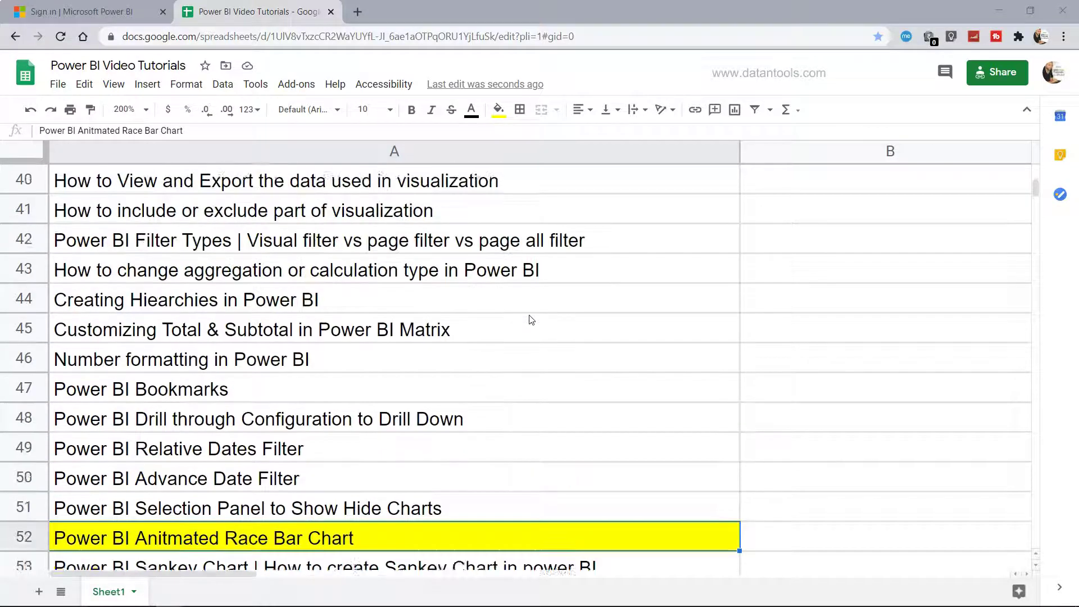
{"action": "scroll", "coordinate": [531, 320], "scroll_direction": "up", "scroll_amount": 1}
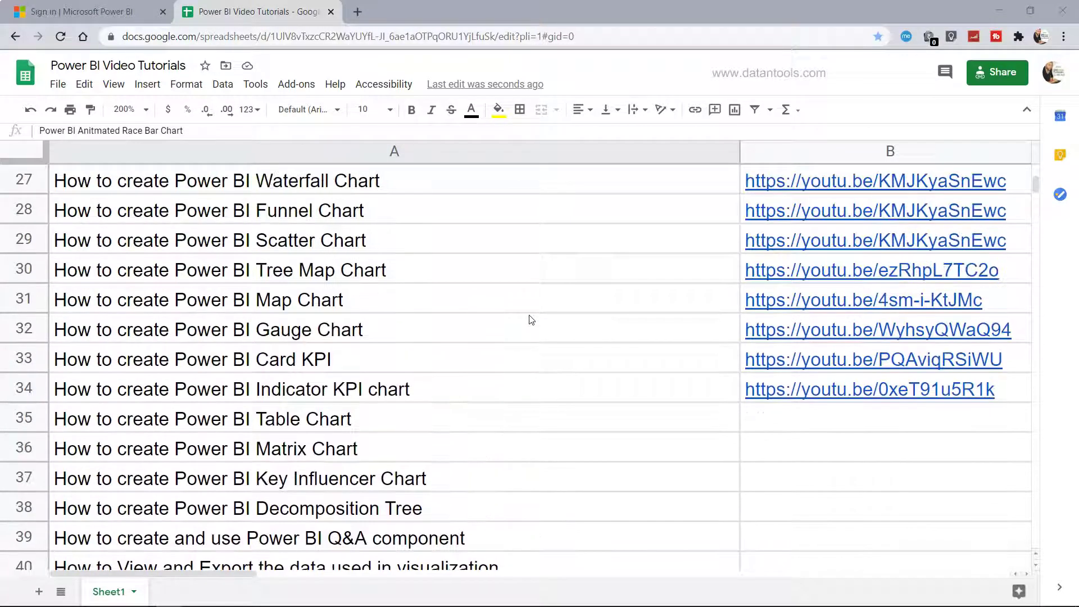
{"action": "scroll", "coordinate": [465, 340], "scroll_direction": "up", "scroll_amount": 1}
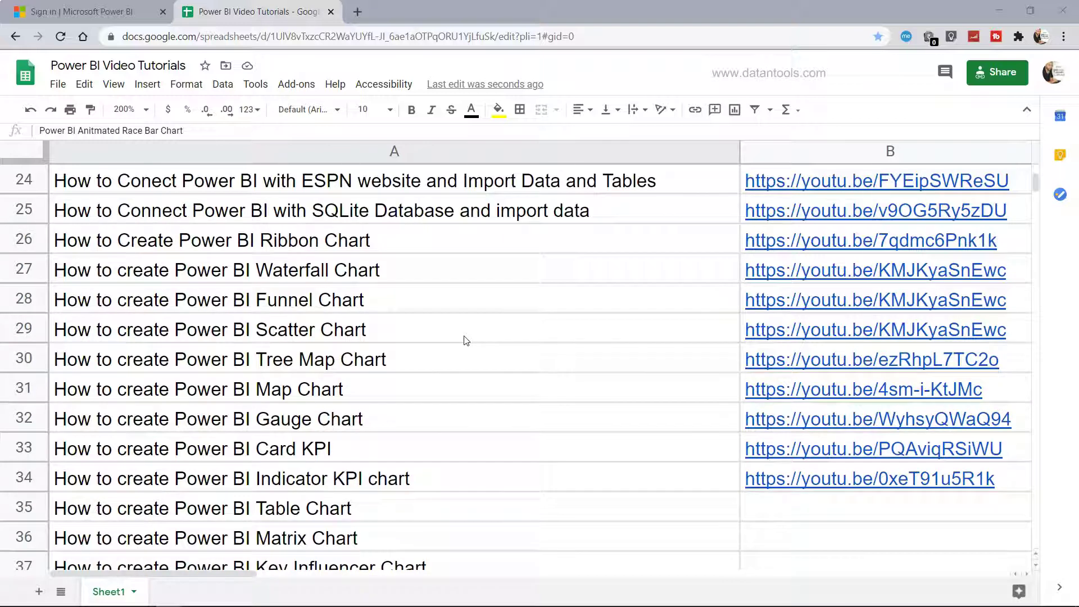
{"action": "mouse_move", "coordinate": [819, 273]}
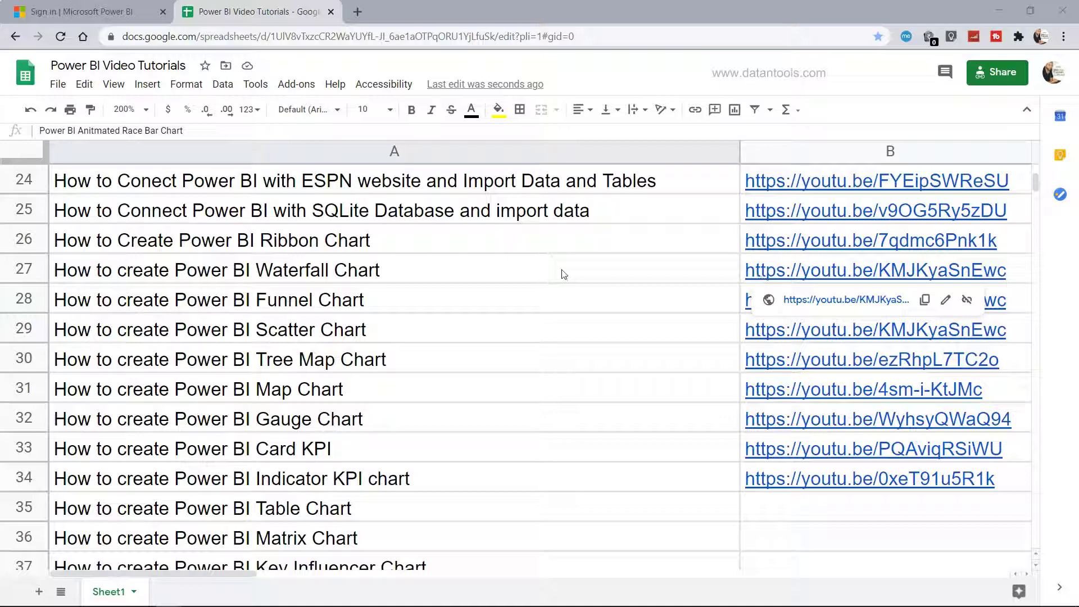
{"action": "scroll", "coordinate": [545, 441], "scroll_direction": "down", "scroll_amount": 1}
{"action": "scroll", "coordinate": [545, 443], "scroll_direction": "down", "scroll_amount": 5}
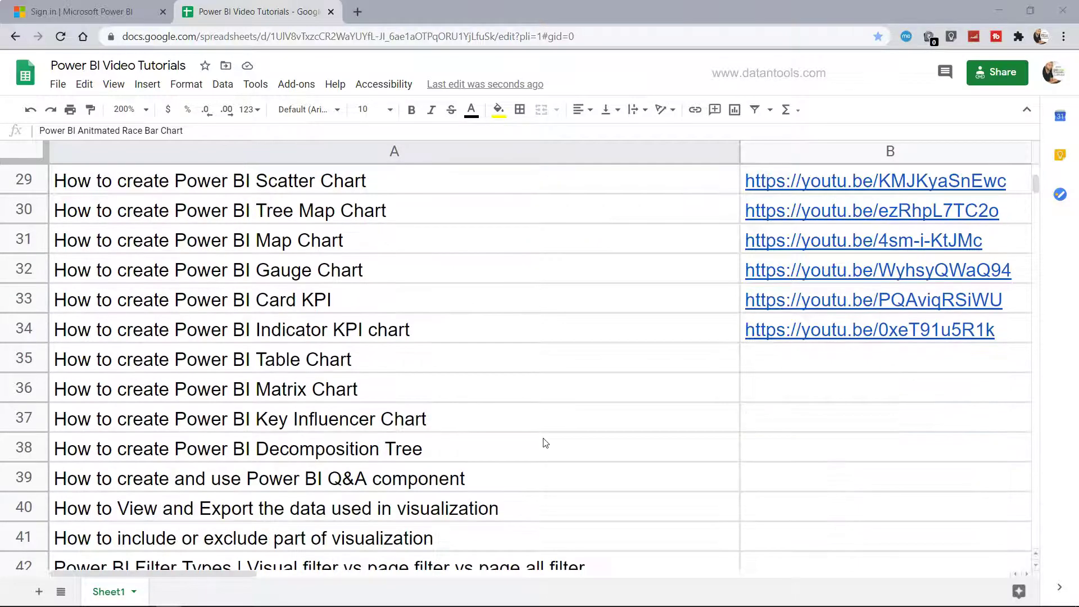
{"action": "scroll", "coordinate": [544, 442], "scroll_direction": "down", "scroll_amount": 1}
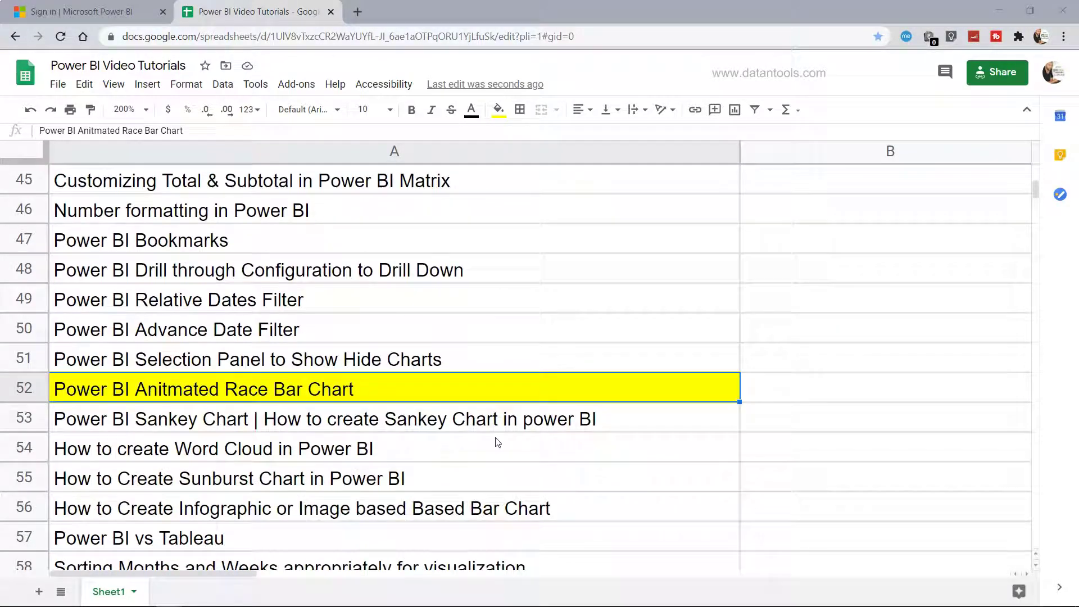
{"action": "left_click", "coordinate": [293, 385]}
Step: In Power BI Desktop, select the sales bar race chart and widen it slightly leftward
{"action": "key", "text": "alt+Tab"}
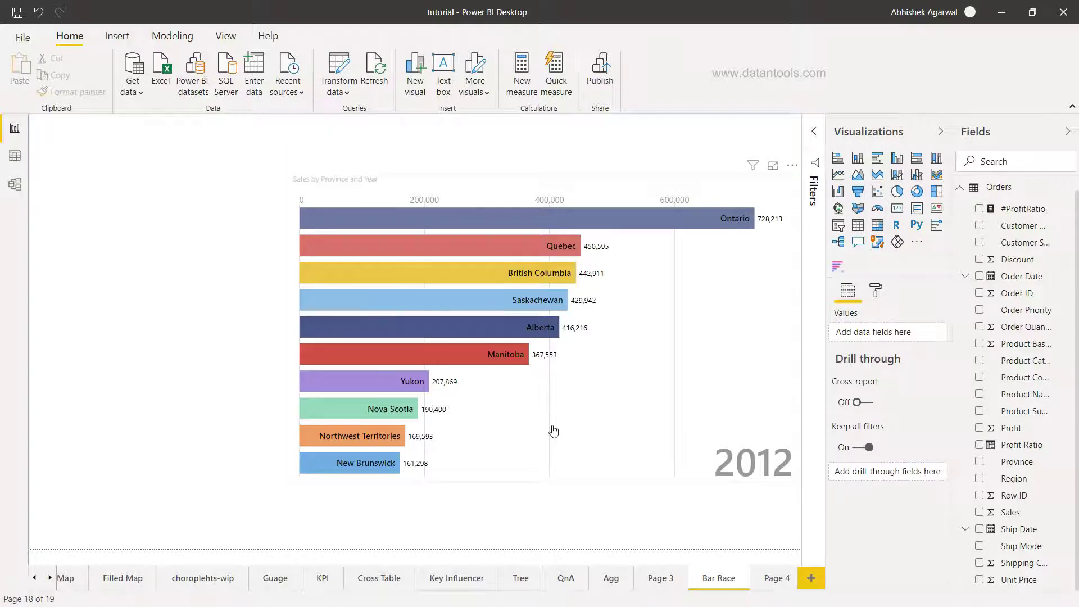
{"action": "left_click", "coordinate": [292, 370]}
{"action": "left_click_drag", "start_coordinate": [292, 327], "coordinate": [273, 327]}
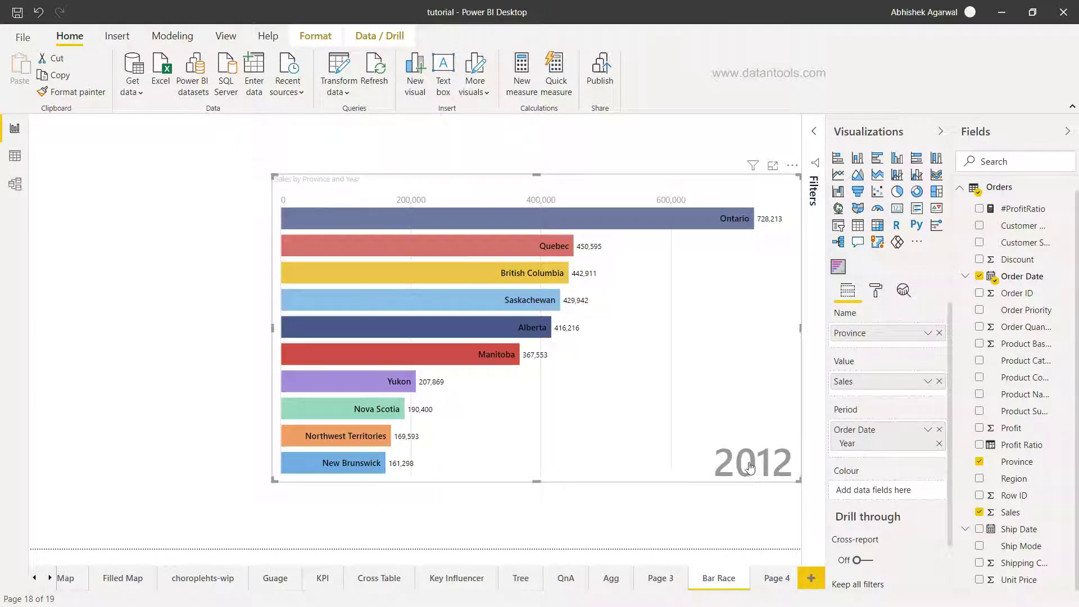
{"action": "left_click", "coordinate": [283, 329]}
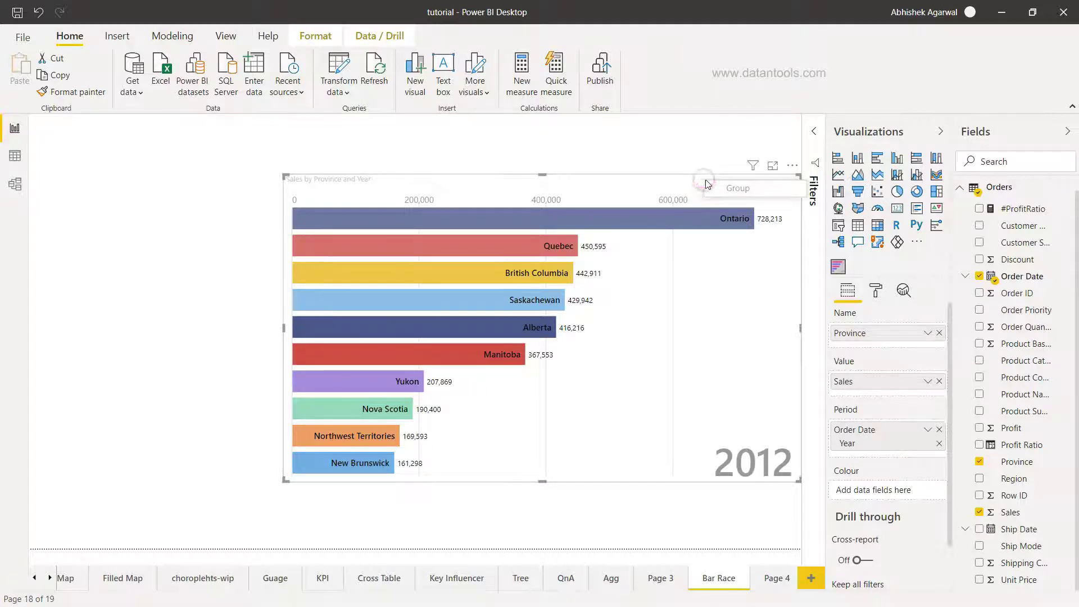
Step: Remove the sales bar race chart from the Bar Race page, then open the Visualizations pane's ... menu
{"action": "left_click", "coordinate": [674, 193]}
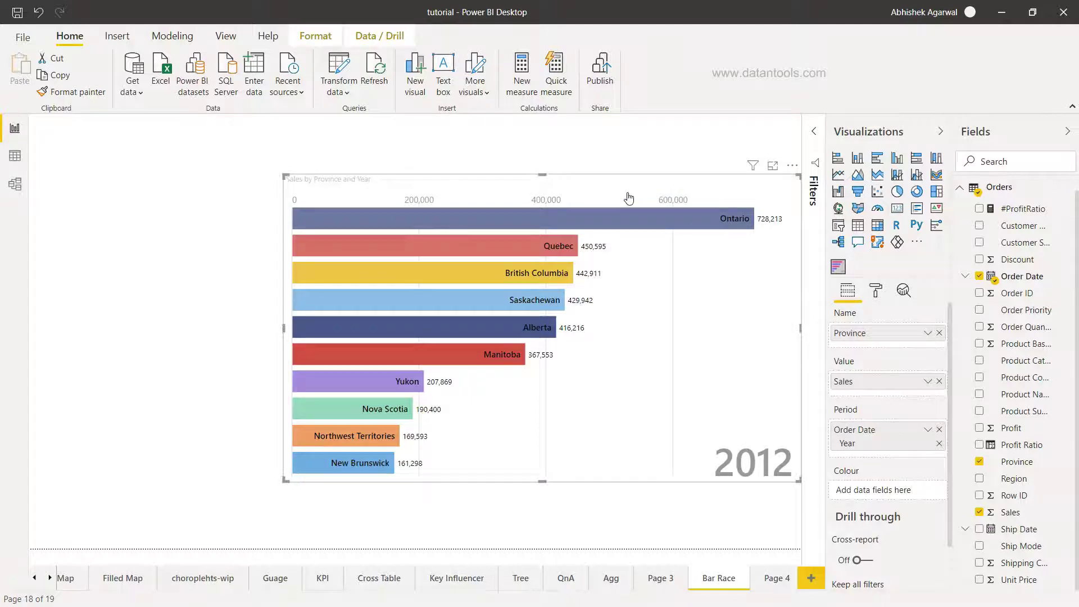
{"action": "left_click", "coordinate": [334, 185]}
{"action": "left_click", "coordinate": [793, 167]}
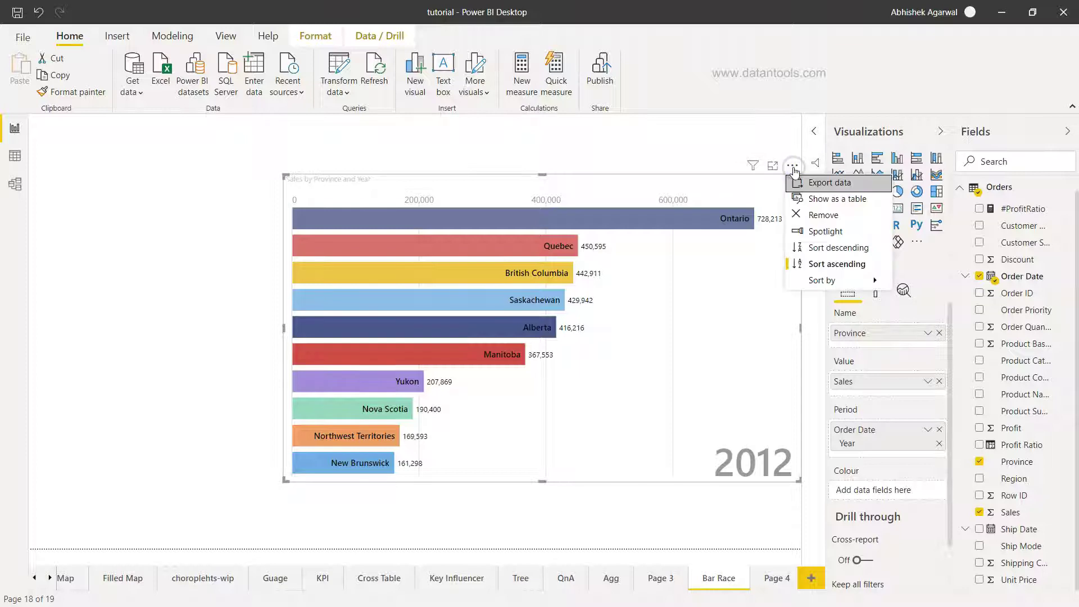
{"action": "left_click", "coordinate": [819, 215]}
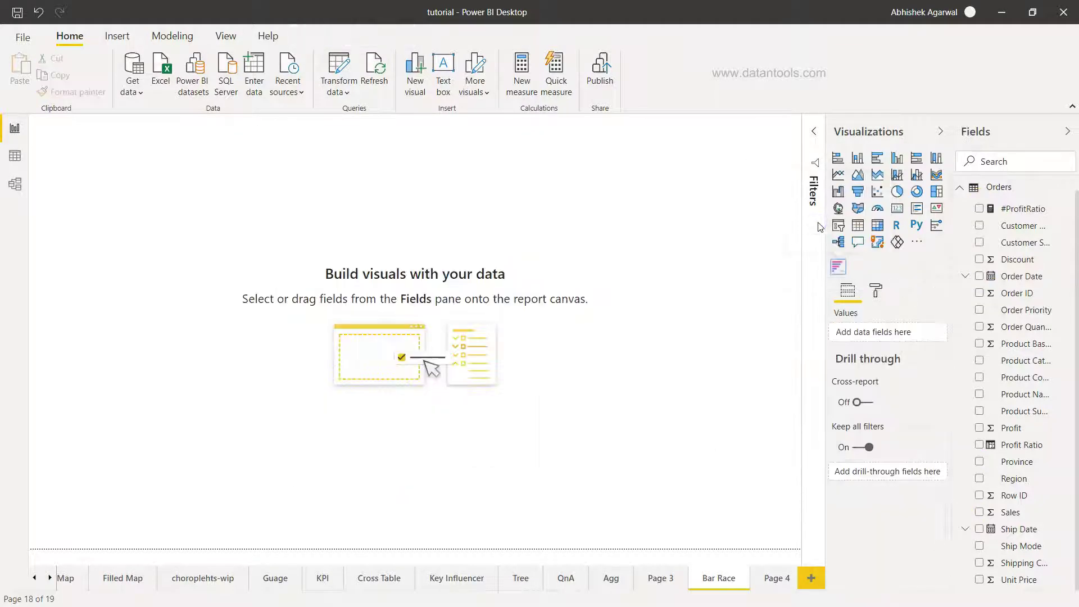
{"action": "left_click", "coordinate": [917, 247]}
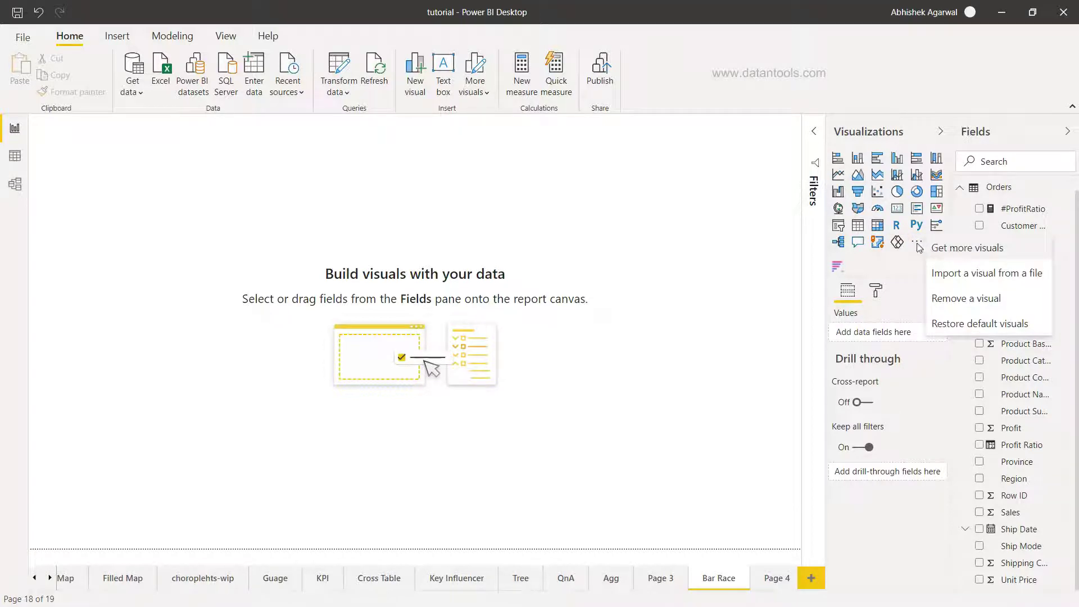
Step: Open Get more visuals and browse the All, Advanced Analytics, Data Visualizations and Filters categories
{"action": "left_click", "coordinate": [948, 253]}
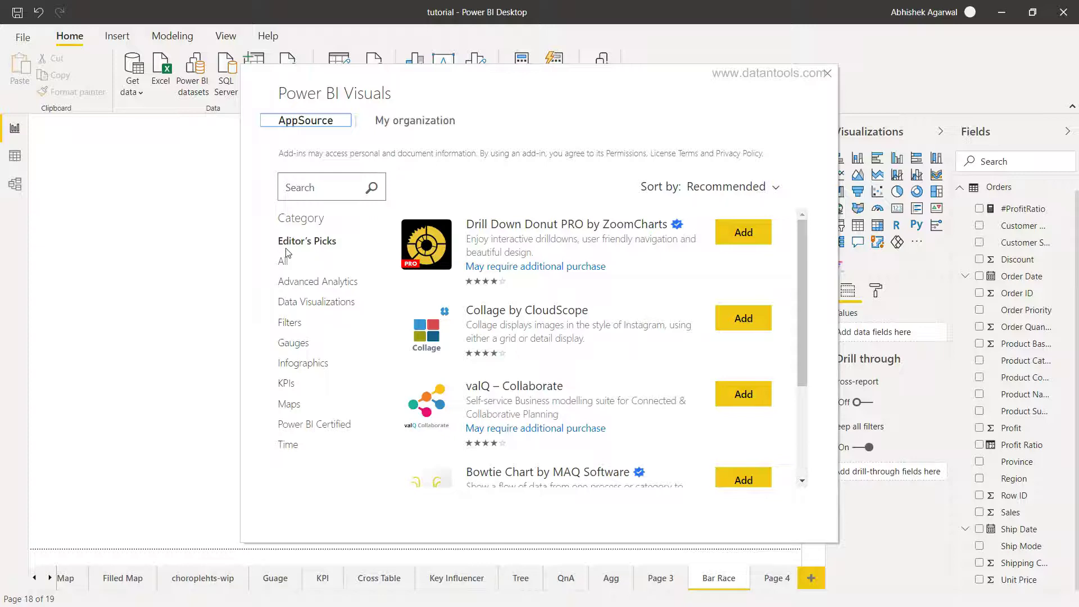
{"action": "scroll", "coordinate": [558, 397], "scroll_direction": "down", "scroll_amount": 3}
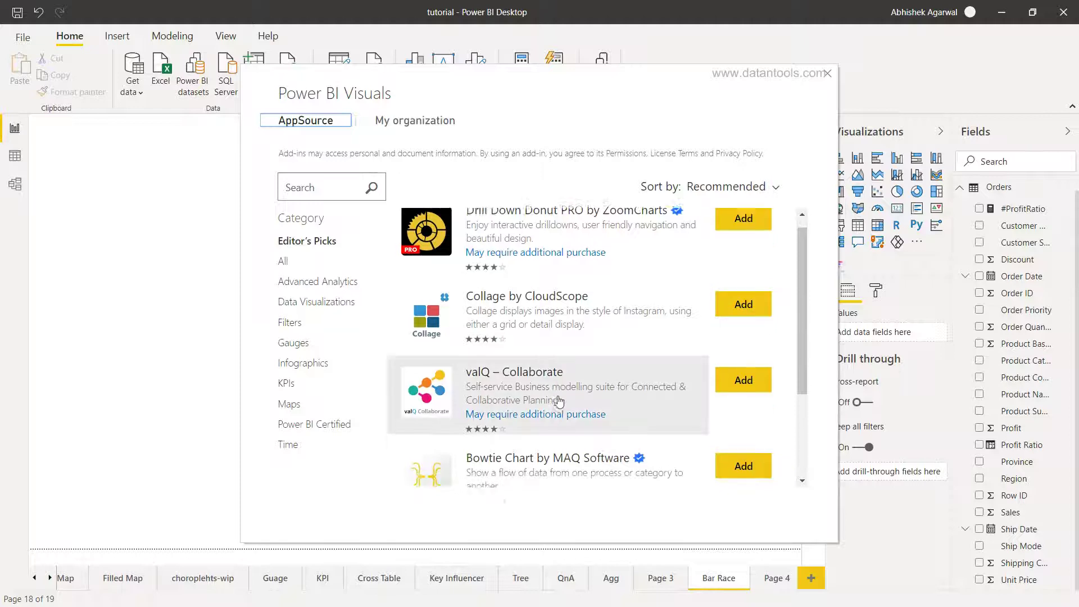
{"action": "scroll", "coordinate": [556, 399], "scroll_direction": "up", "scroll_amount": 3}
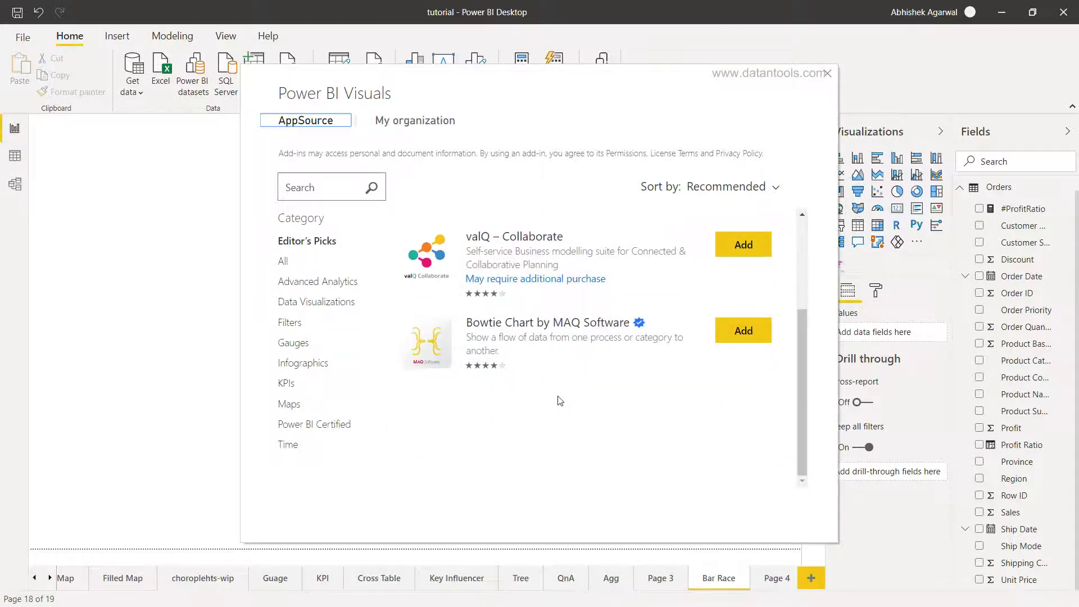
{"action": "left_click", "coordinate": [284, 261]}
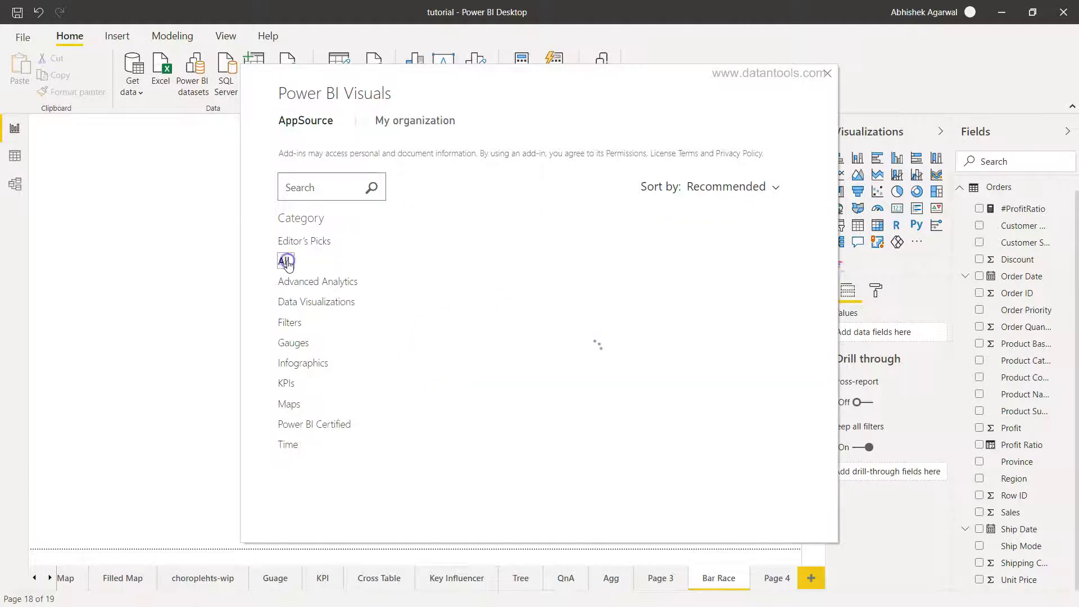
{"action": "left_click", "coordinate": [326, 282]}
{"action": "left_click", "coordinate": [328, 303]}
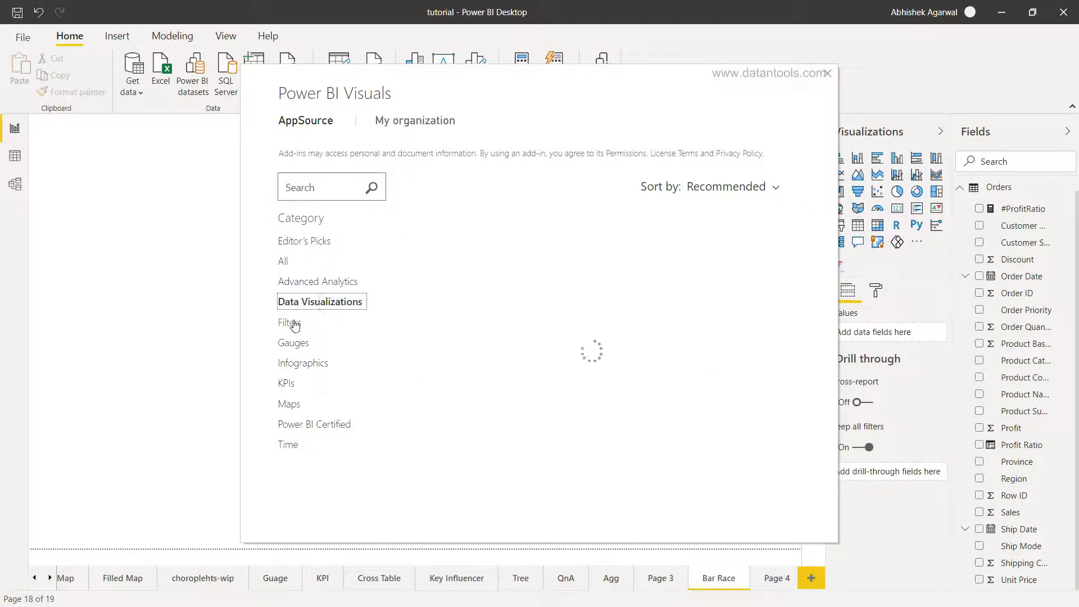
{"action": "left_click", "coordinate": [293, 324]}
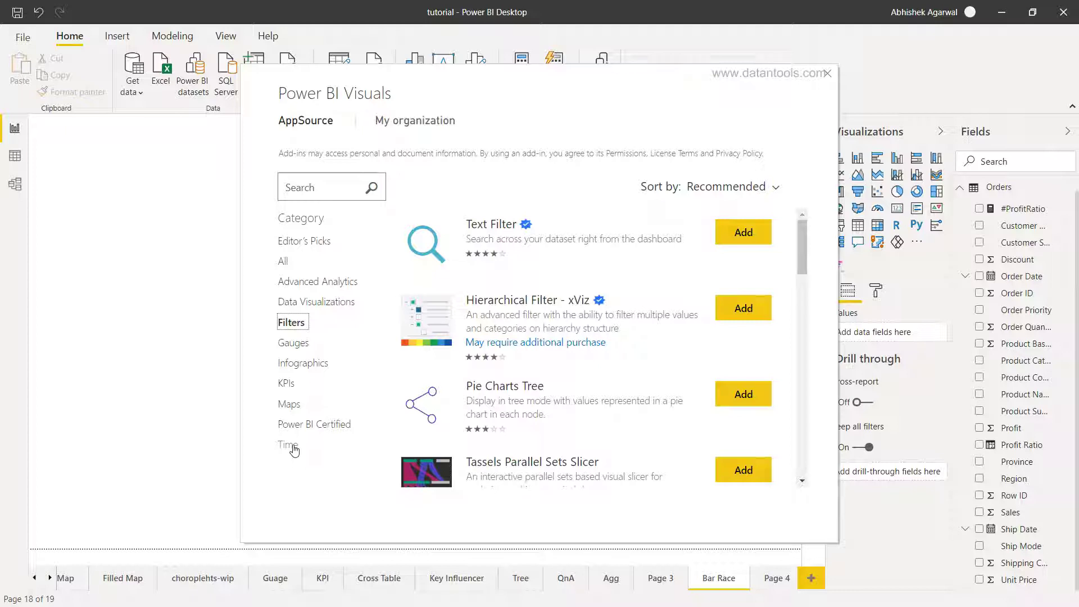
Step: Find Animated Bar Chart Race in the Time category, moving the store window left to add it
{"action": "left_click", "coordinate": [294, 449]}
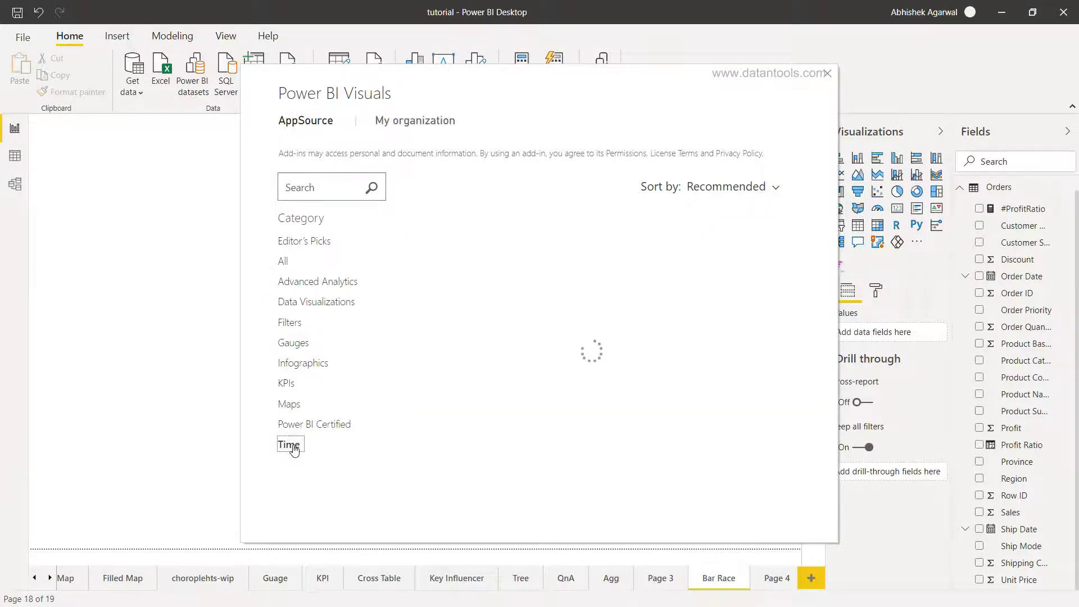
{"action": "scroll", "coordinate": [565, 419], "scroll_direction": "down", "scroll_amount": 5}
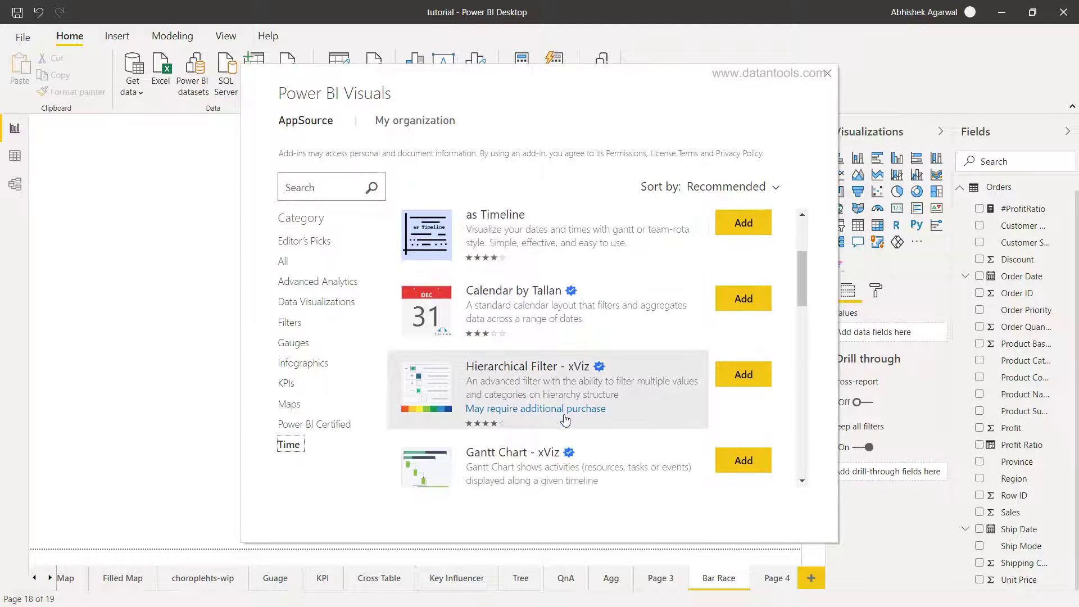
{"action": "scroll", "coordinate": [564, 419], "scroll_direction": "down", "scroll_amount": 1}
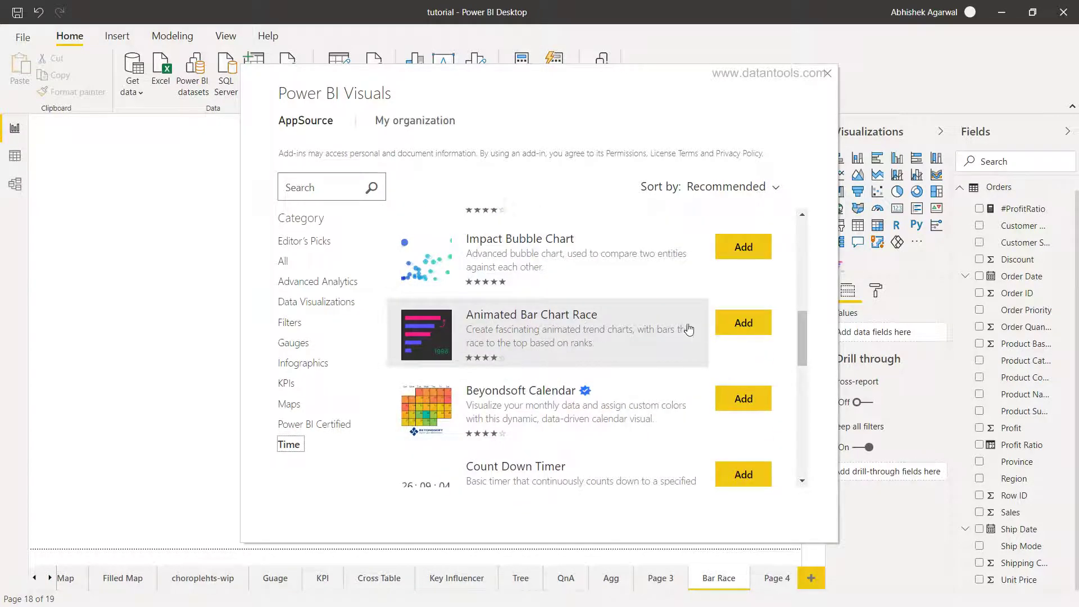
{"action": "left_click_drag", "start_coordinate": [707, 88], "coordinate": [578, 80]}
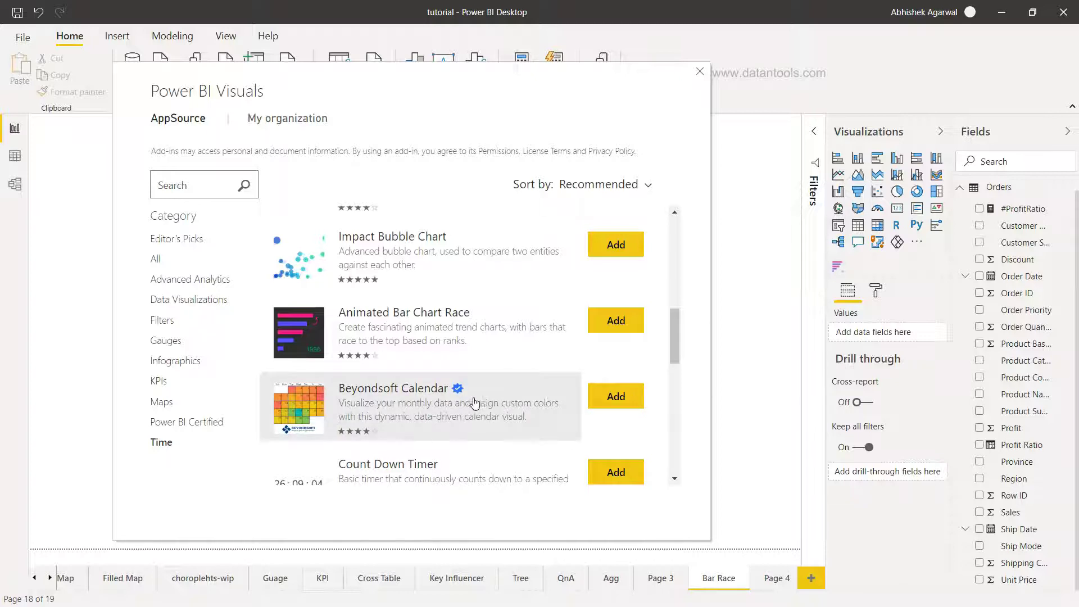
{"action": "mouse_move", "coordinate": [459, 395]}
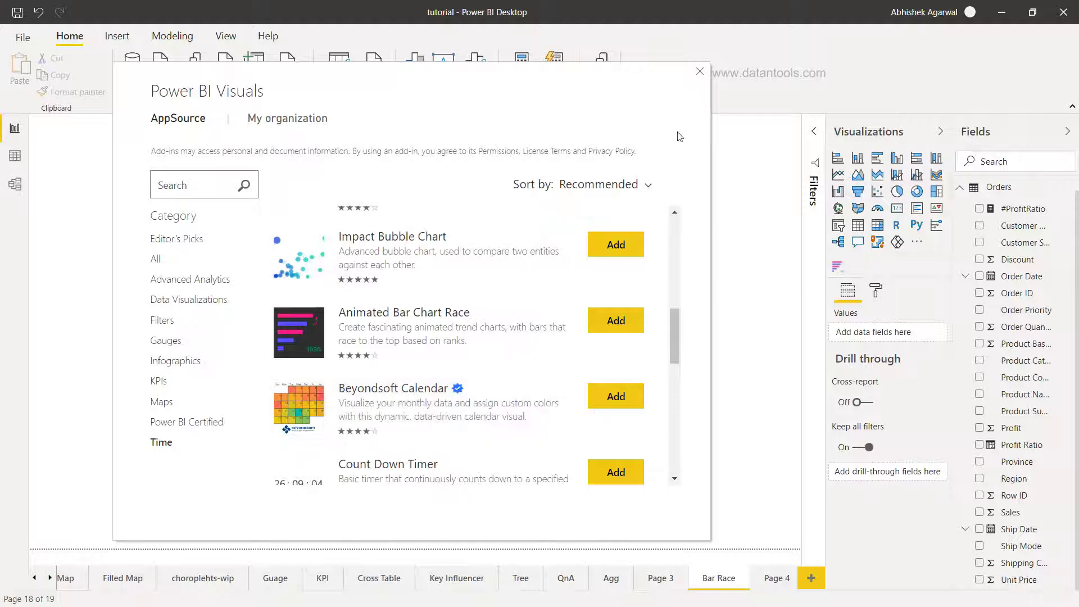
Step: Close the store, insert an Animated Bar Chart Race visual, centre it and enlarge it on the canvas
{"action": "left_click", "coordinate": [699, 72]}
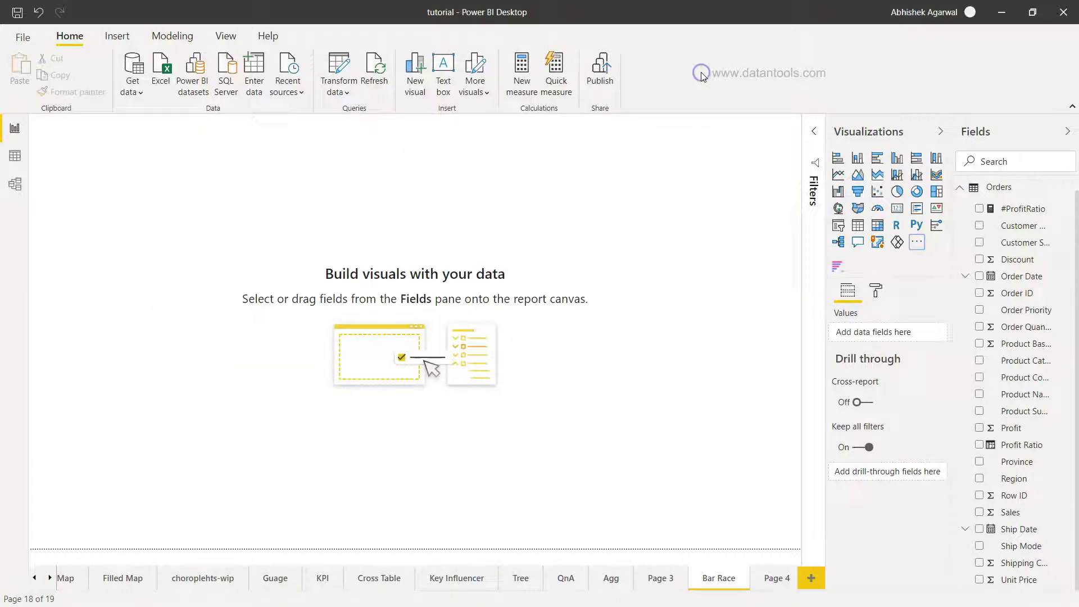
{"action": "left_click", "coordinate": [838, 267]}
{"action": "left_click_drag", "start_coordinate": [145, 178], "coordinate": [473, 264]}
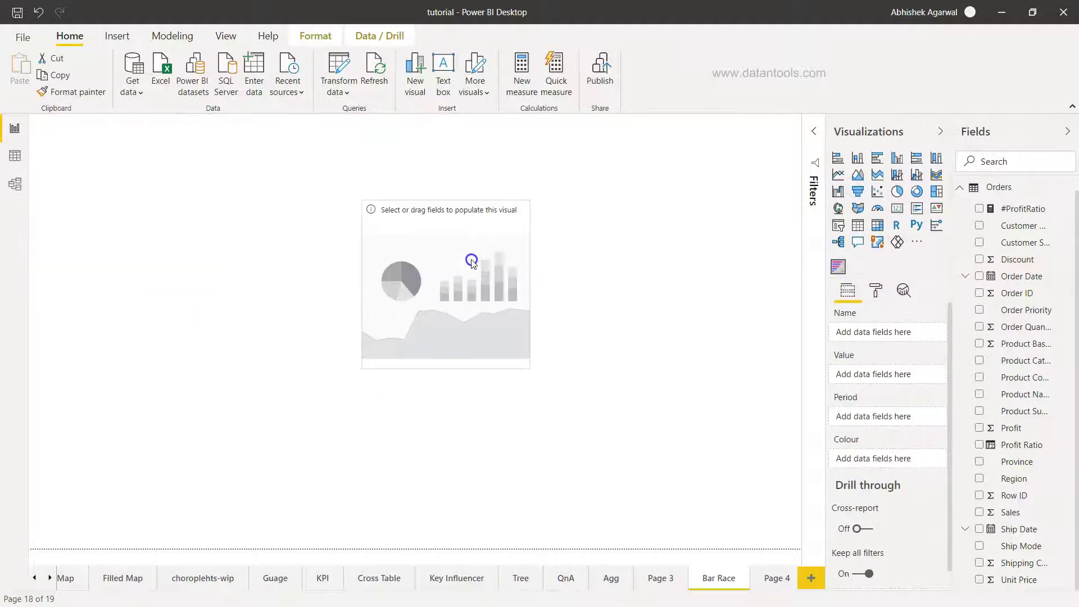
{"action": "left_click_drag", "start_coordinate": [529, 366], "coordinate": [761, 500]}
{"action": "left_click_drag", "start_coordinate": [366, 499], "coordinate": [240, 516]}
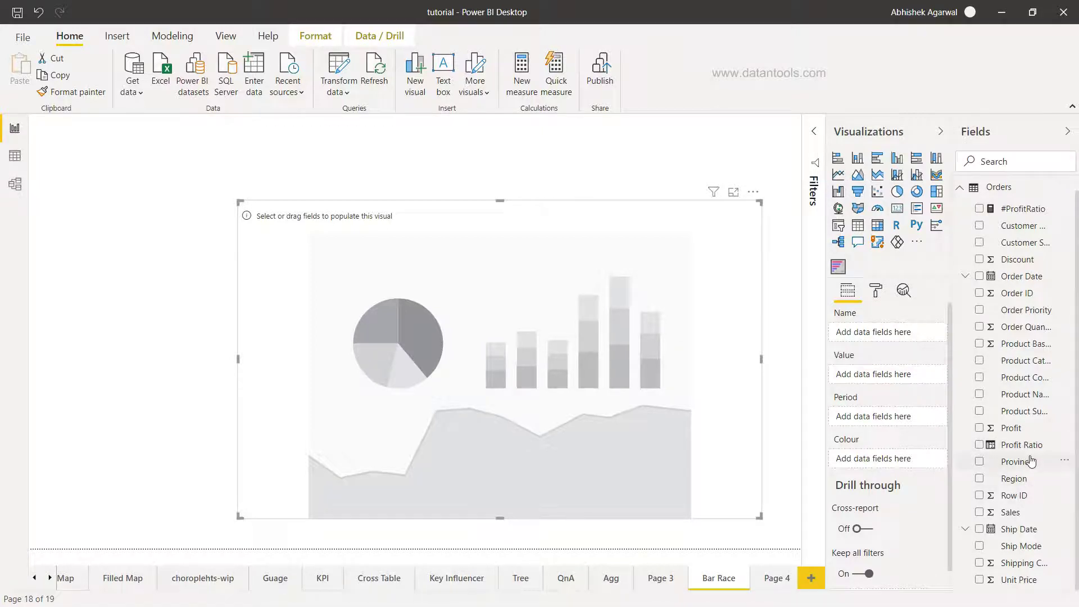
Step: Put Province in Name, Profit in Value and Order Date in Period
{"action": "left_click_drag", "start_coordinate": [1031, 461], "coordinate": [898, 338]}
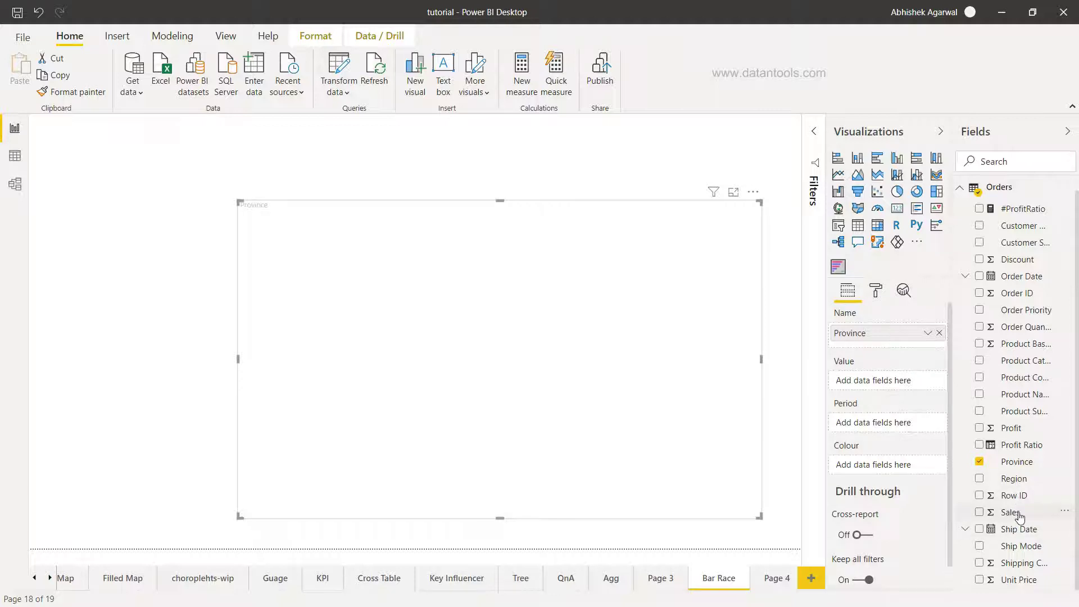
{"action": "left_click_drag", "start_coordinate": [1011, 428], "coordinate": [871, 377]}
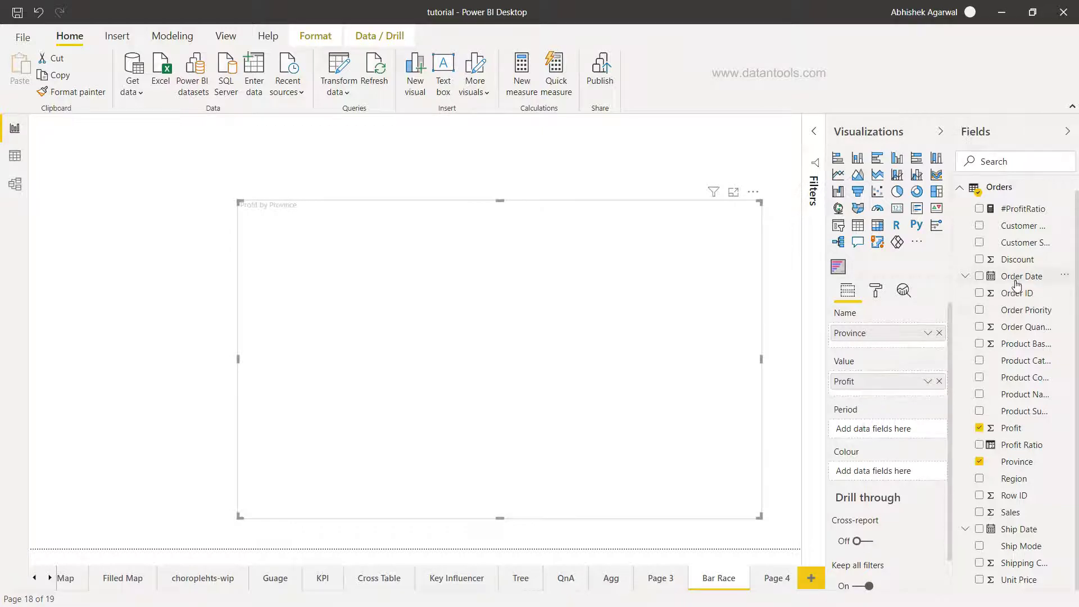
{"action": "left_click_drag", "start_coordinate": [1017, 284], "coordinate": [897, 432]}
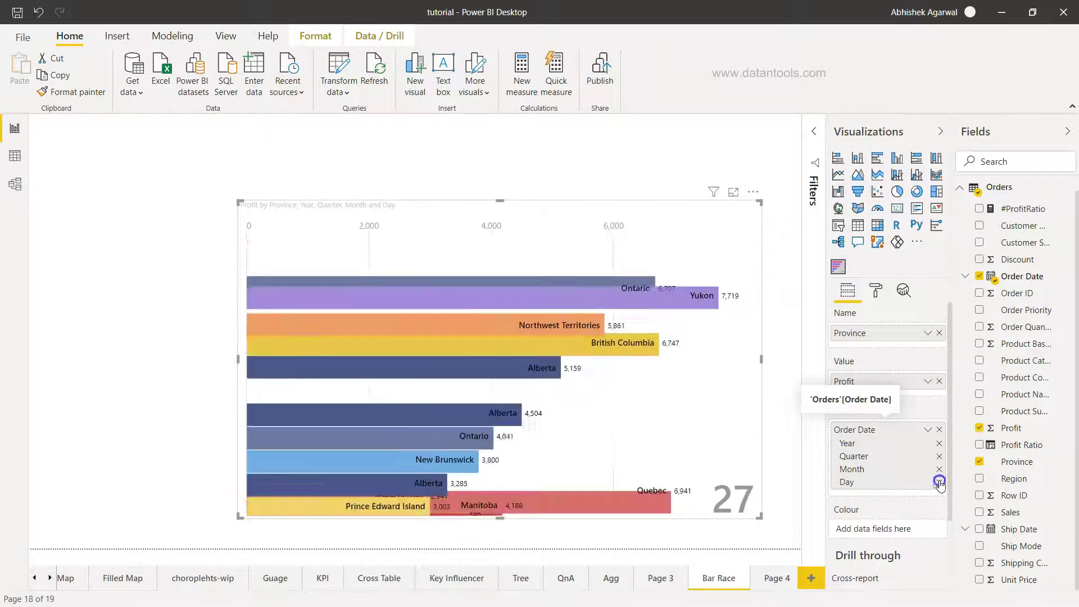
Step: Remove Day, Month and Quarter from Period so only Year remains, and widen the visual leftward
{"action": "left_click", "coordinate": [939, 481]}
{"action": "left_click", "coordinate": [939, 469]}
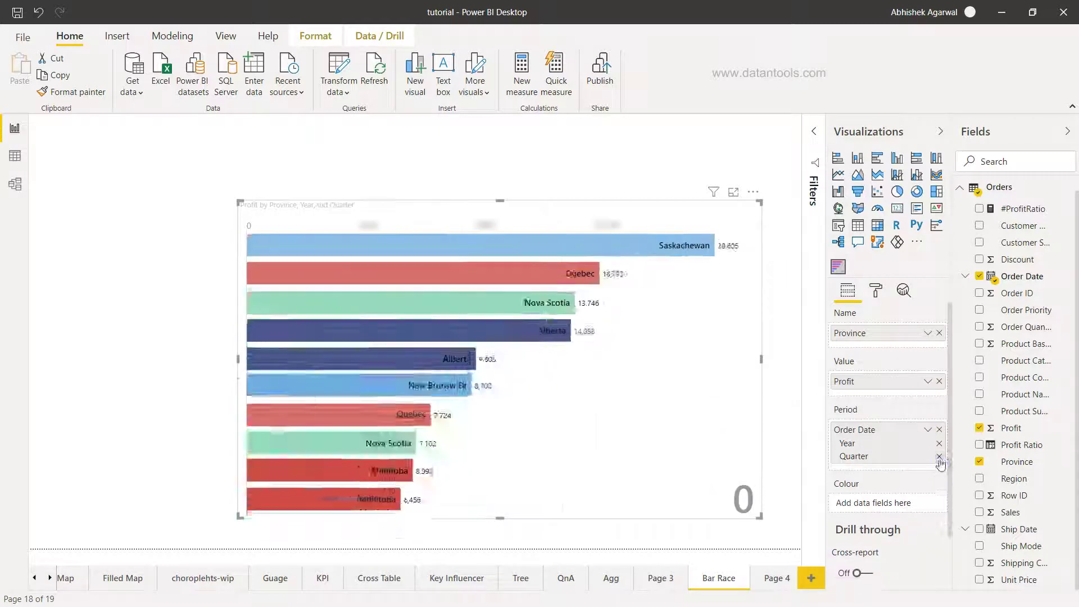
{"action": "left_click", "coordinate": [939, 456]}
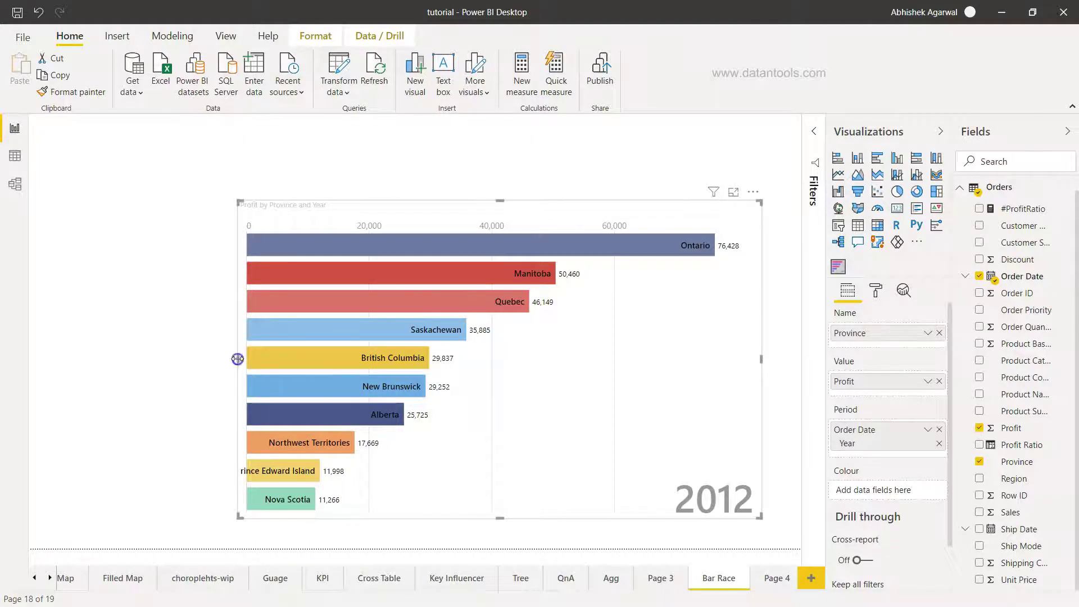
{"action": "left_click_drag", "start_coordinate": [237, 359], "coordinate": [225, 358]}
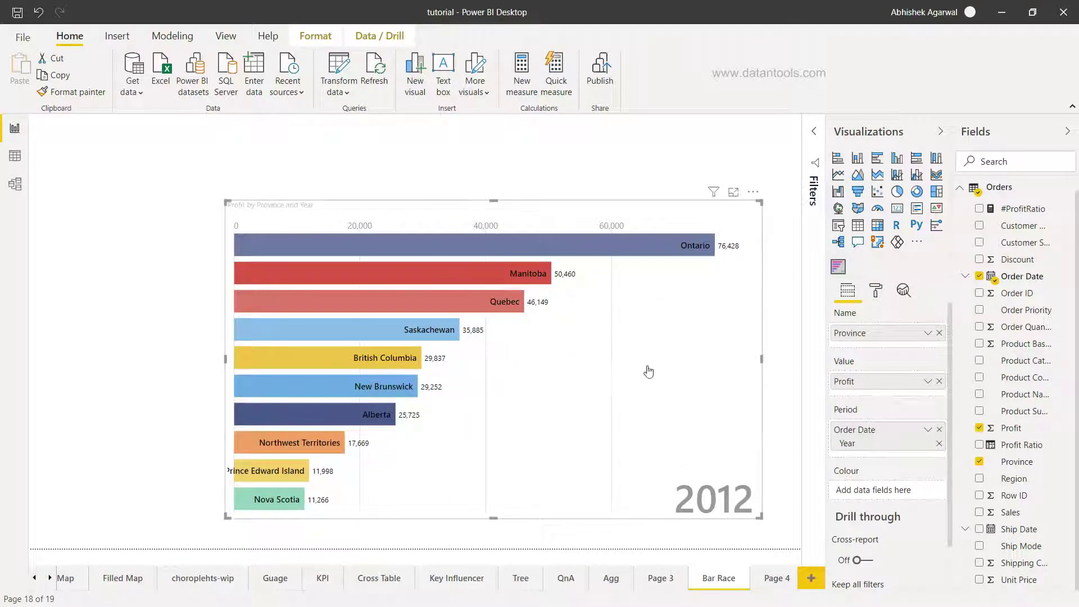
Step: In the Format pane's Wishyoulization Settings, change the animation duration from 1000 to 5000
{"action": "left_click", "coordinate": [878, 296]}
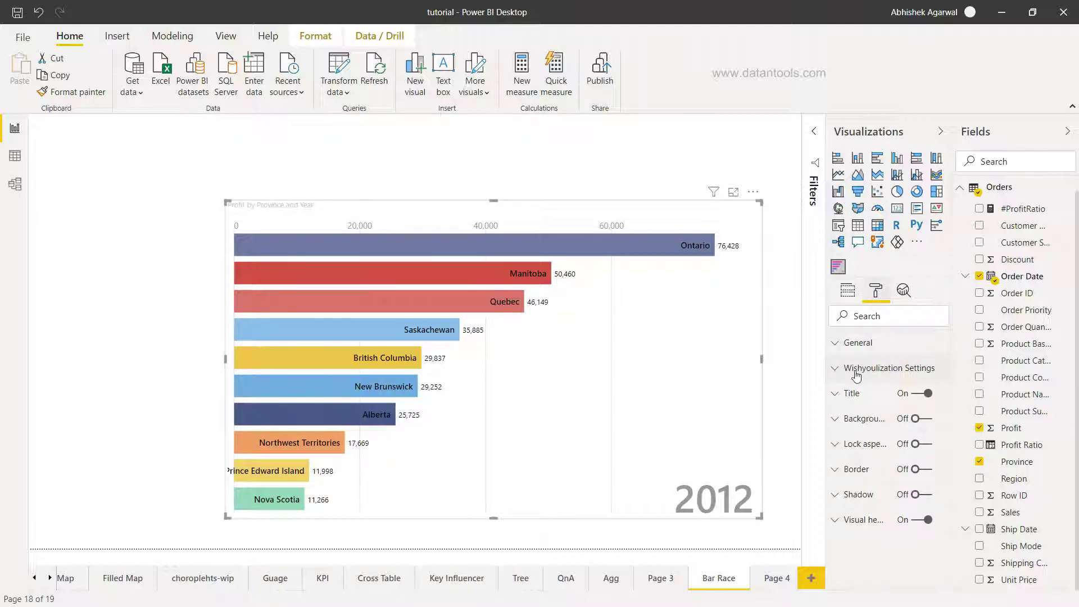
{"action": "left_click", "coordinate": [889, 369]}
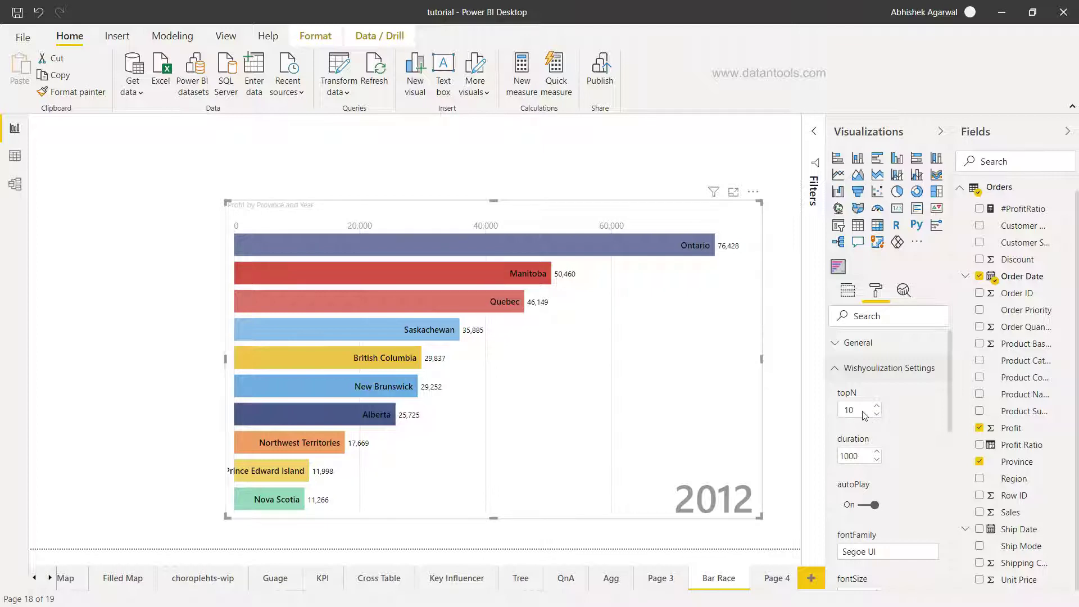
{"action": "scroll", "coordinate": [864, 416], "scroll_direction": "down", "scroll_amount": 1}
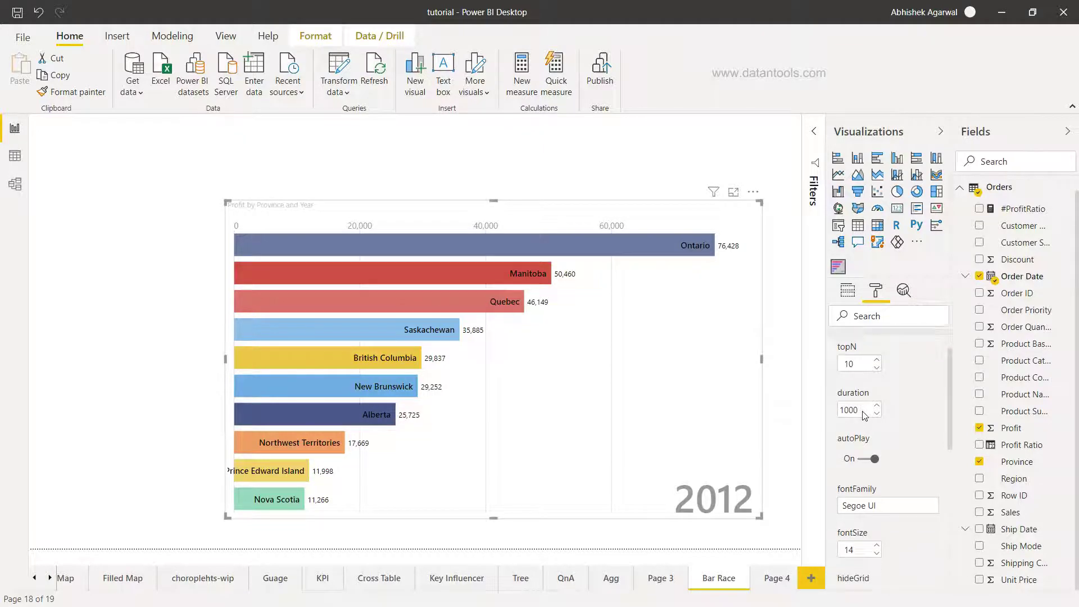
{"action": "left_click_drag", "start_coordinate": [860, 408], "coordinate": [815, 413]}
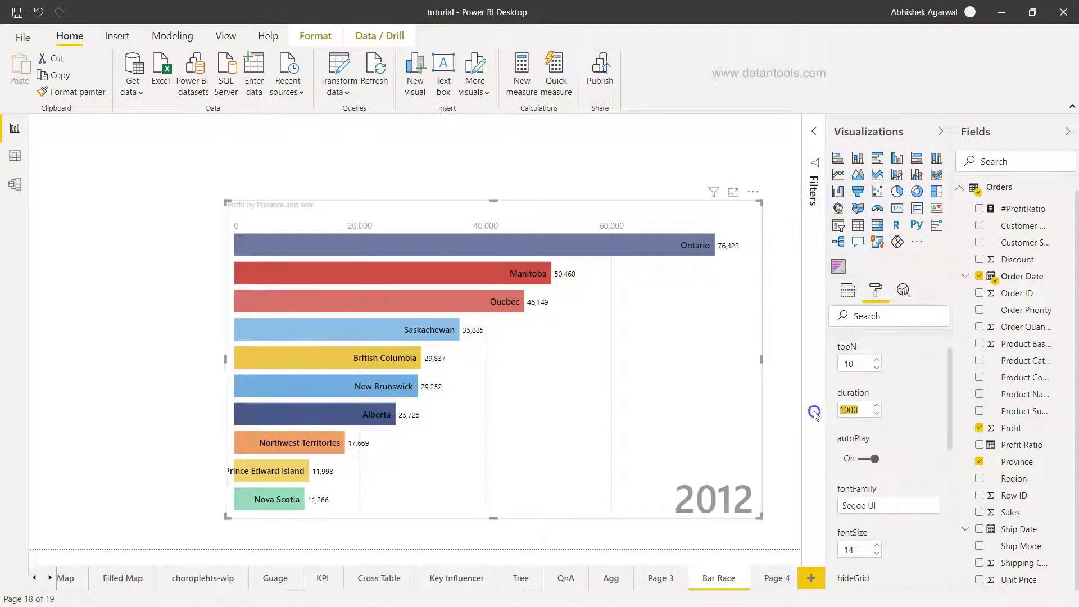
{"action": "type", "text": "5000"}
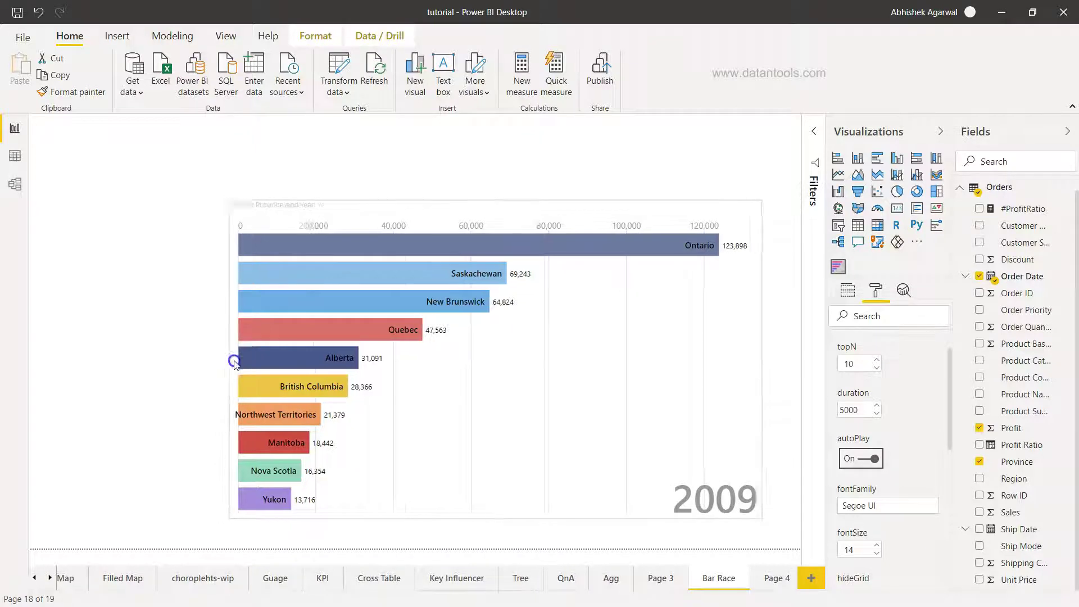
Step: Drag the bar race visual's left edge further out to widen the chart
{"action": "left_click_drag", "start_coordinate": [230, 362], "coordinate": [163, 360]}
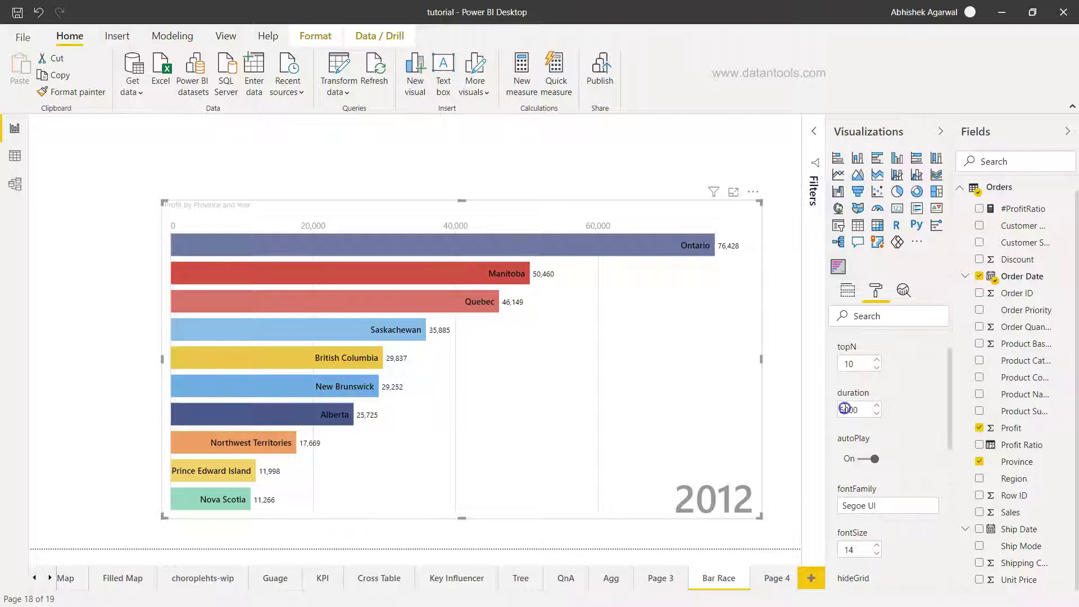
Step: Fix the mistyped bar race duration from 1000 back to 5000 ms, restarting the race at 2009
{"action": "type", "text": "1"}
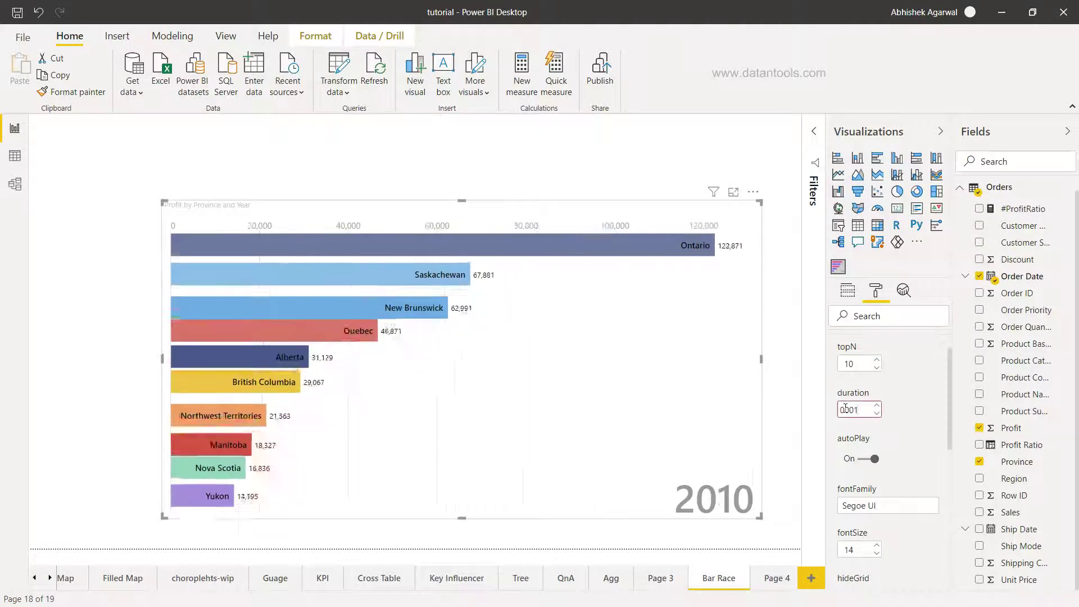
{"action": "left_click", "coordinate": [912, 421]}
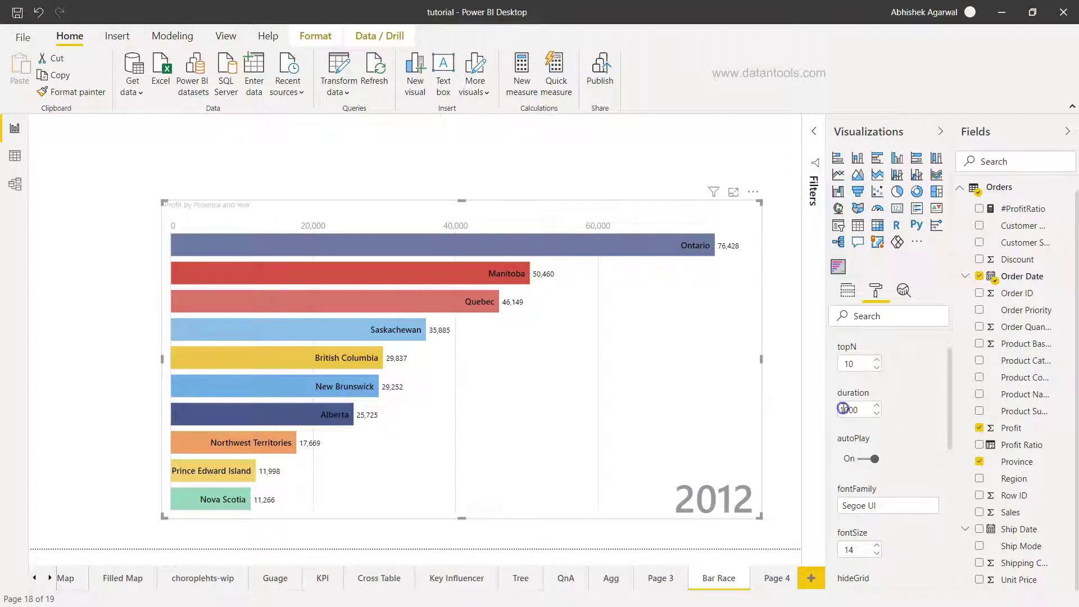
{"action": "key", "text": "Delete"}
{"action": "type", "text": "5"}
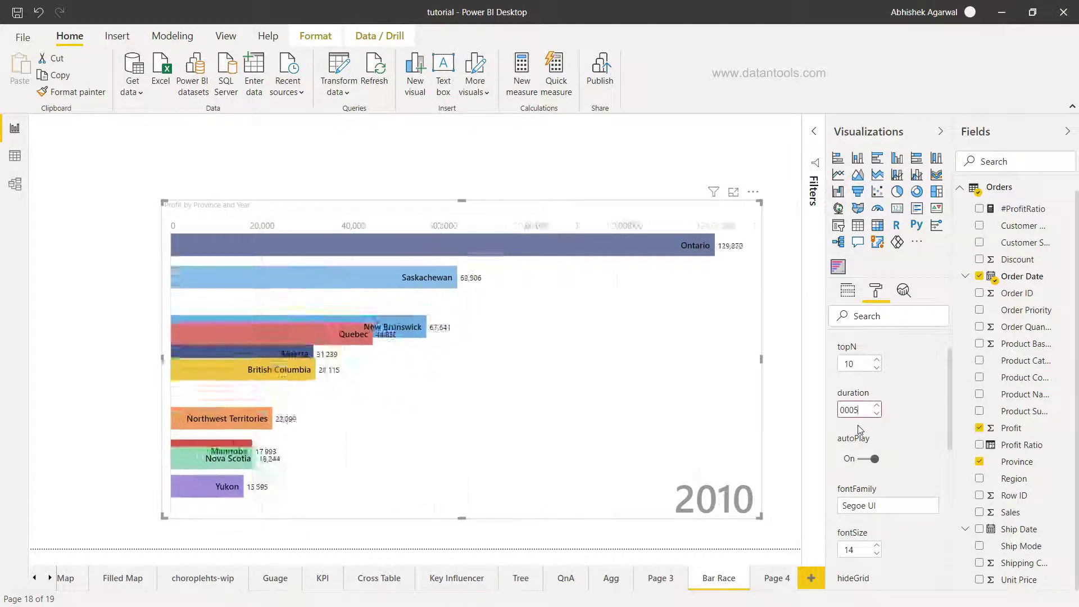
{"action": "key", "text": "Home"}
{"action": "type", "text": "5"}
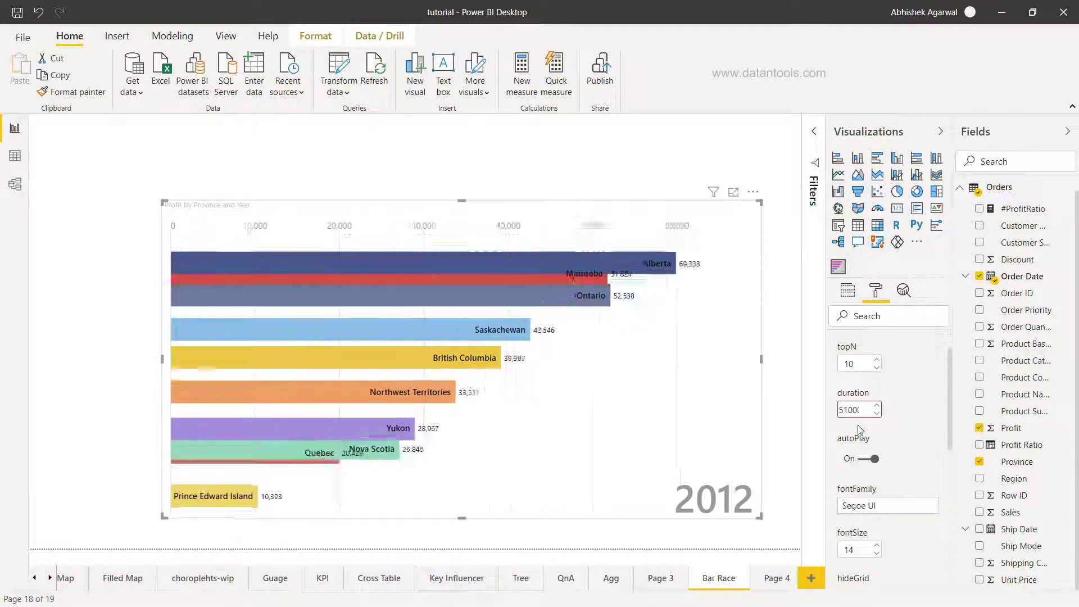
{"action": "key", "text": "Return"}
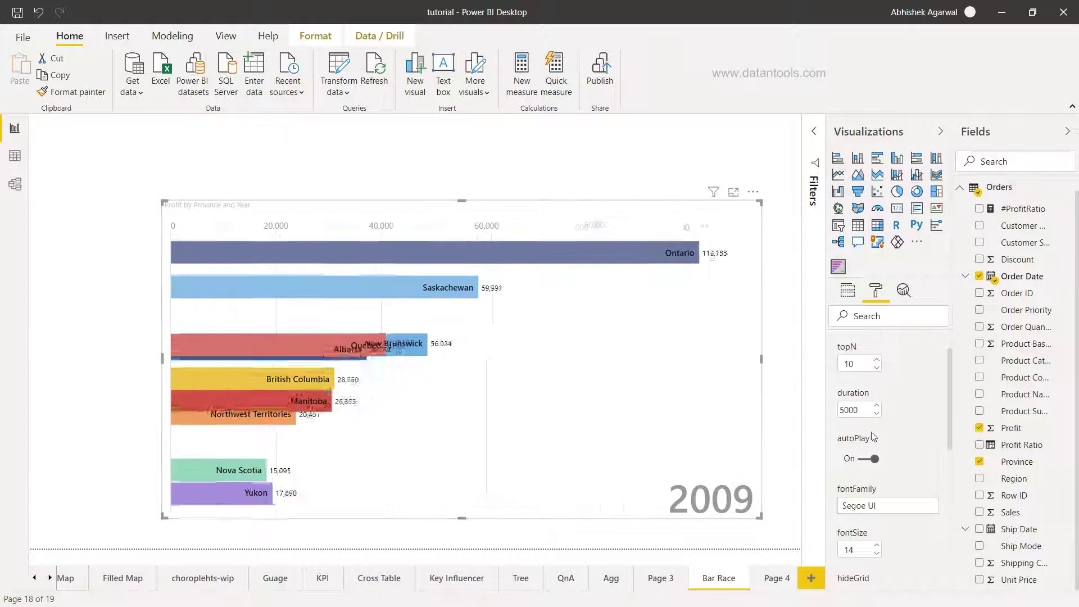
{"action": "scroll", "coordinate": [880, 375], "scroll_direction": "down", "scroll_amount": 2}
{"action": "scroll", "coordinate": [876, 393], "scroll_direction": "down", "scroll_amount": 2}
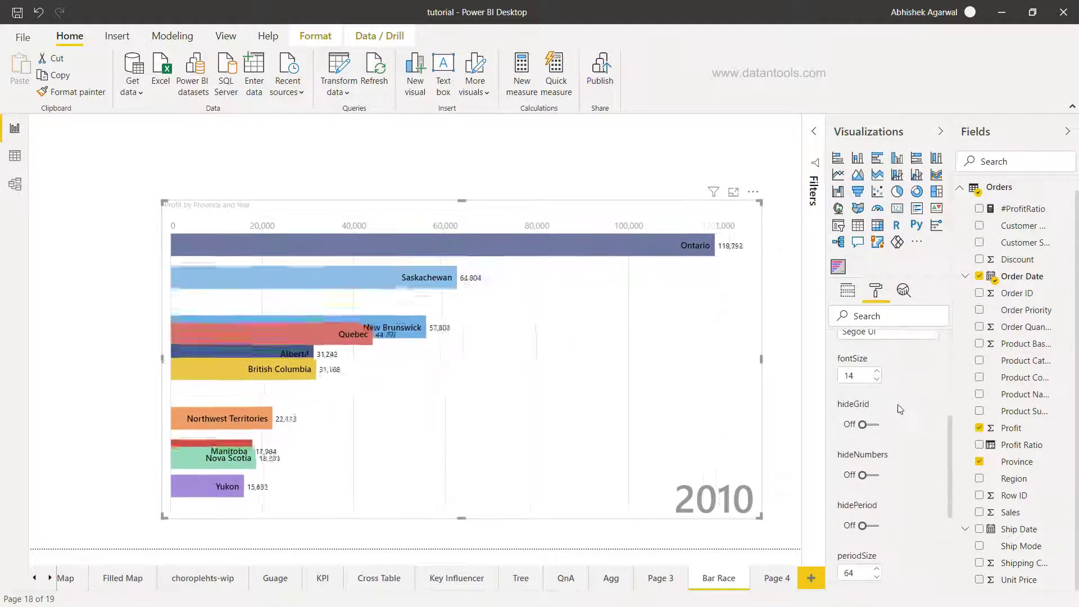
{"action": "scroll", "coordinate": [872, 412], "scroll_direction": "down", "scroll_amount": 1}
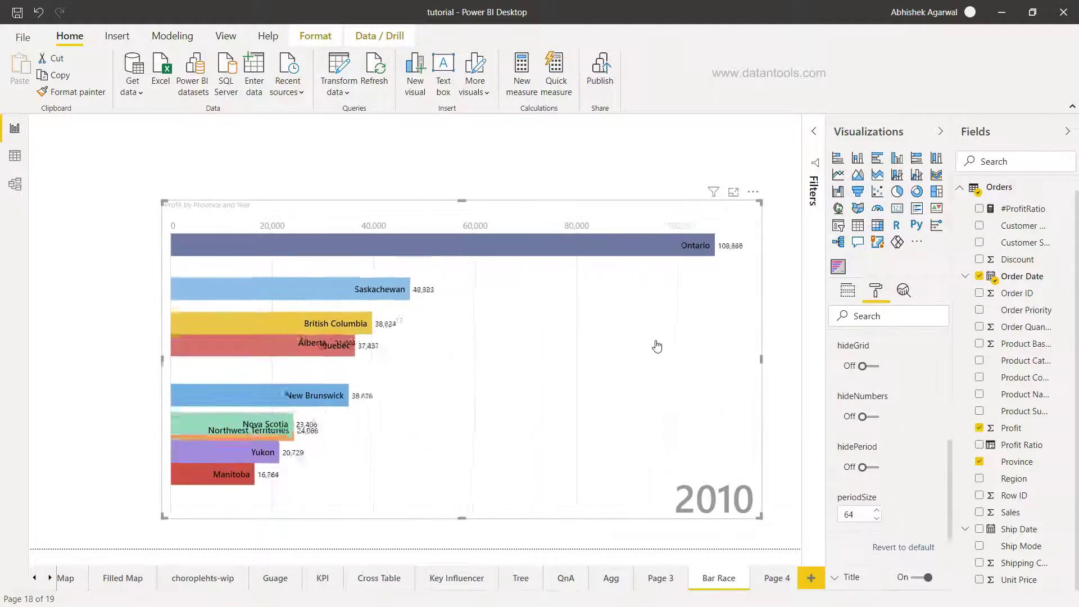
{"action": "scroll", "coordinate": [868, 444], "scroll_direction": "down", "scroll_amount": 1}
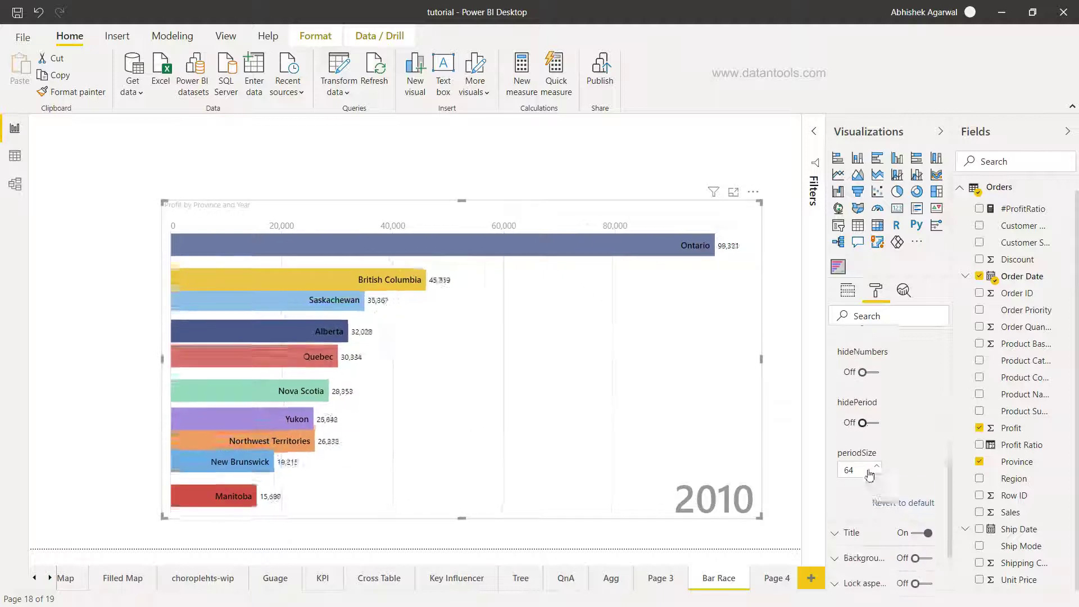